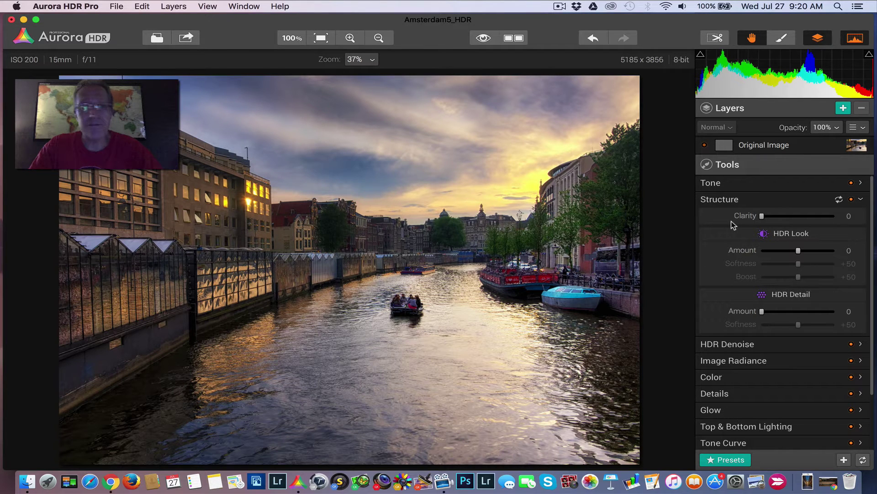
Raise Structure Clarity to +50 and HDR Look Amount to +61, toggling the filter to compare
{"action": "left_click_drag", "start_coordinate": [762, 216], "coordinate": [799, 218]}
{"action": "left_click_drag", "start_coordinate": [798, 251], "coordinate": [820, 250]}
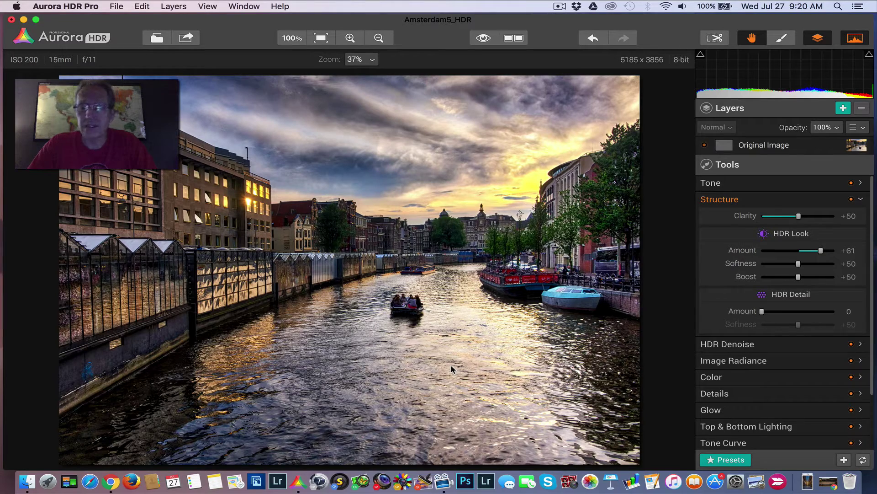
{"action": "left_click", "coordinate": [852, 200]}
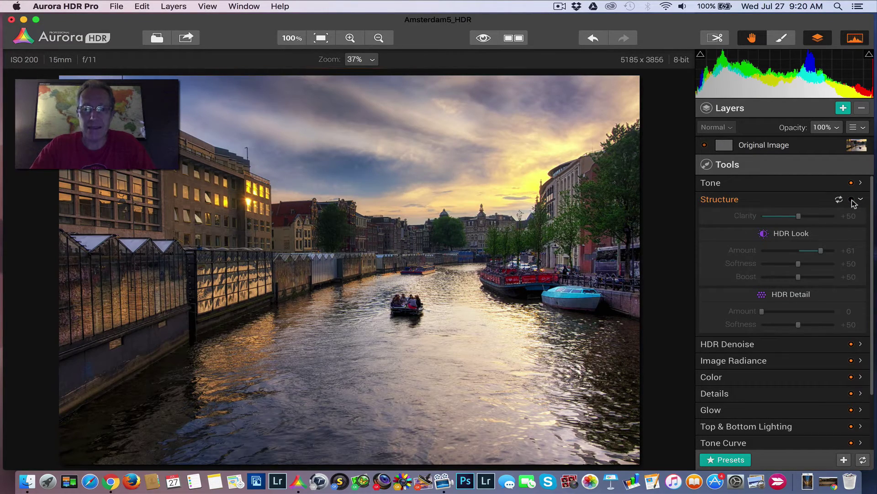
{"action": "left_click", "coordinate": [852, 200]}
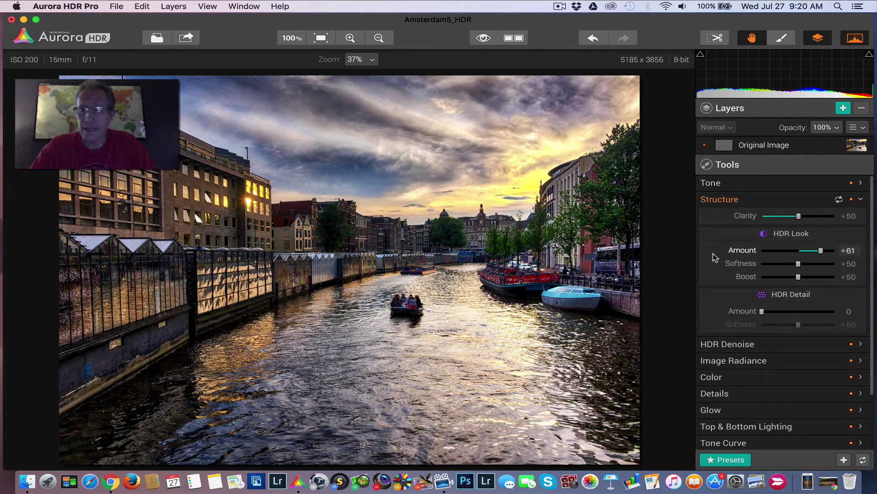
{"action": "left_click", "coordinate": [767, 199]}
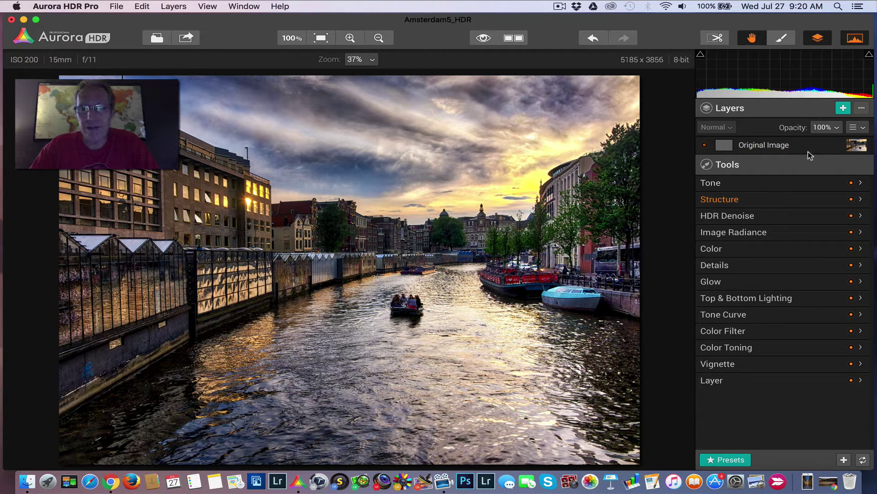
Add a new layer named DN and expand its HDR Denoise settings
{"action": "left_click", "coordinate": [843, 109]}
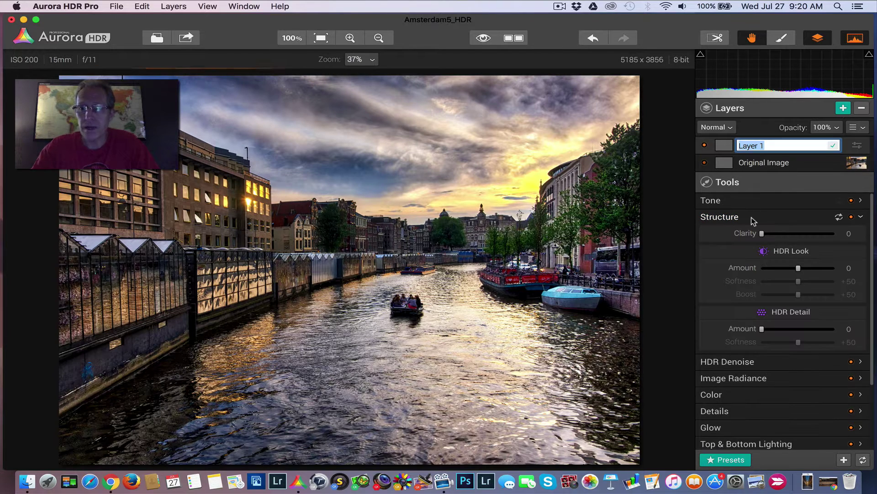
{"action": "type", "text": "DN"}
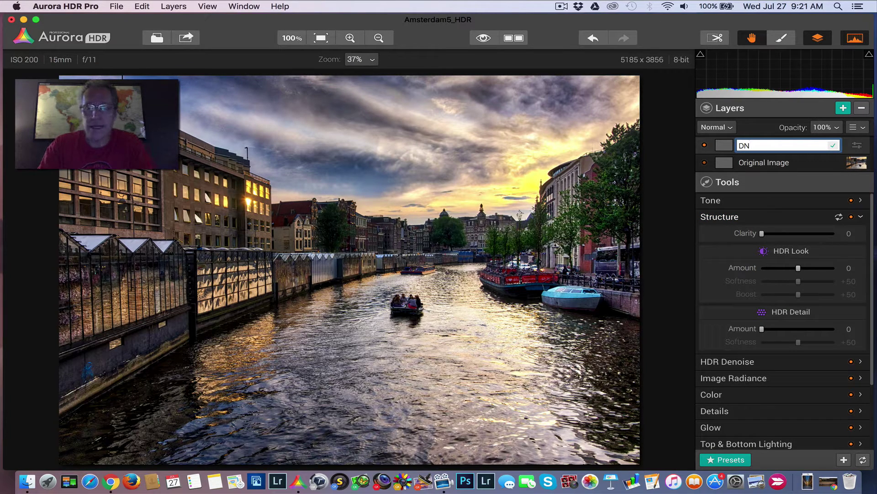
{"action": "key", "text": "Return"}
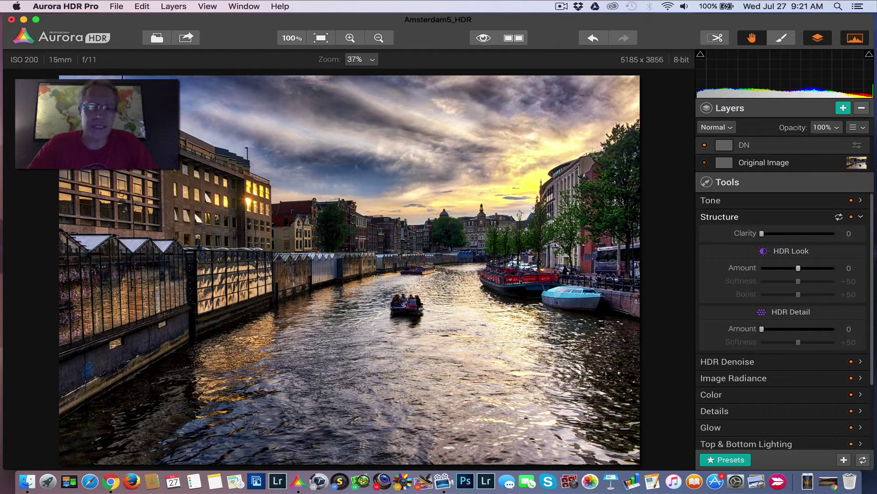
{"action": "left_click", "coordinate": [753, 219]}
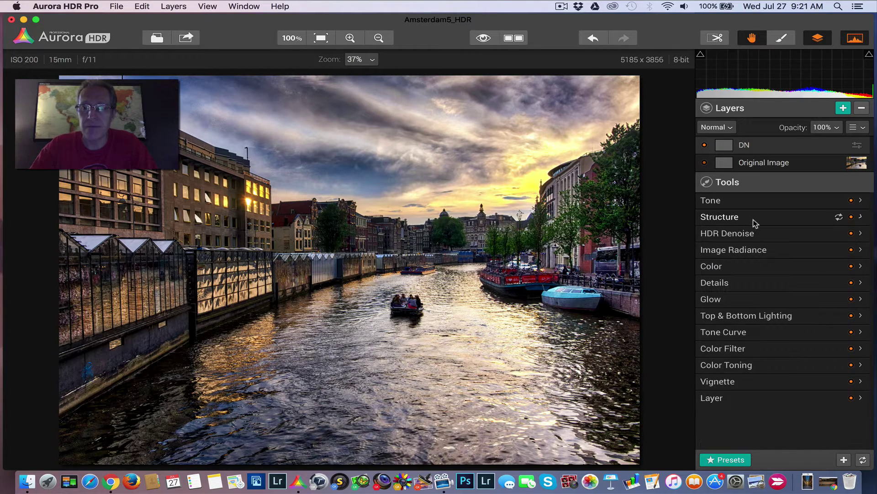
{"action": "left_click", "coordinate": [759, 234]}
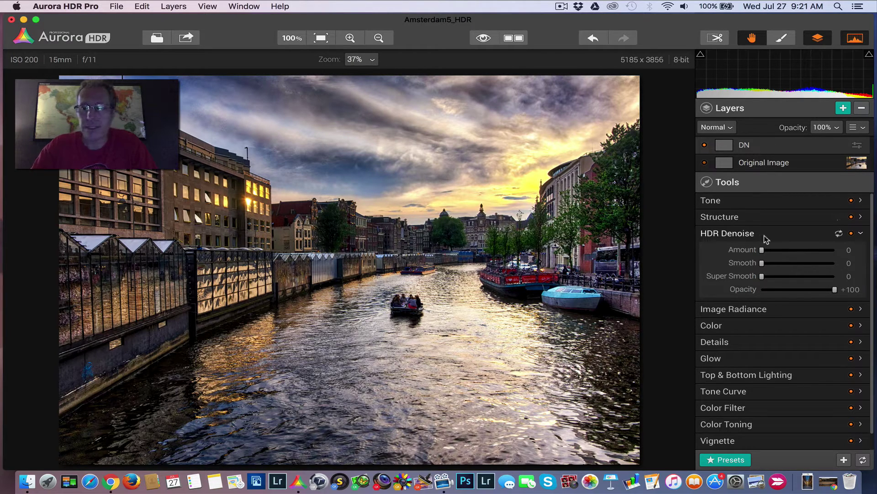
Set HDR Denoise to Amount +55 and Smooth +29, toggling it off and on to compare
{"action": "left_click_drag", "start_coordinate": [763, 253], "coordinate": [780, 264]}
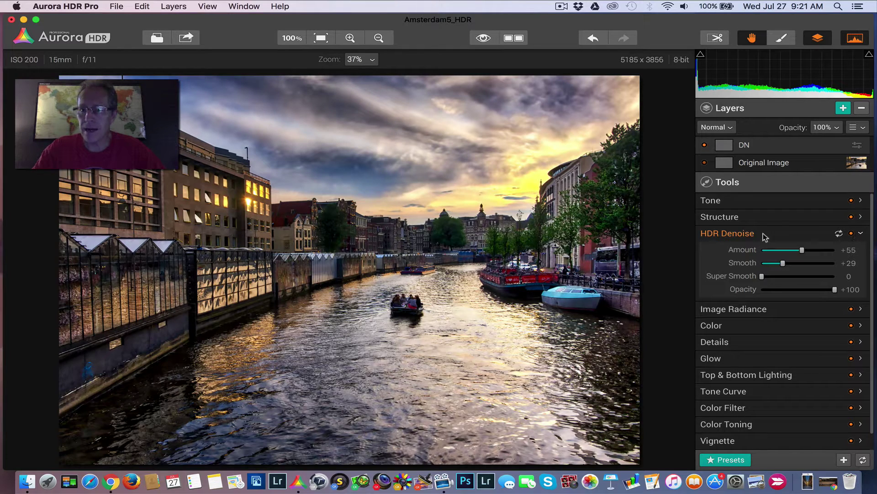
{"action": "left_click", "coordinate": [852, 235]}
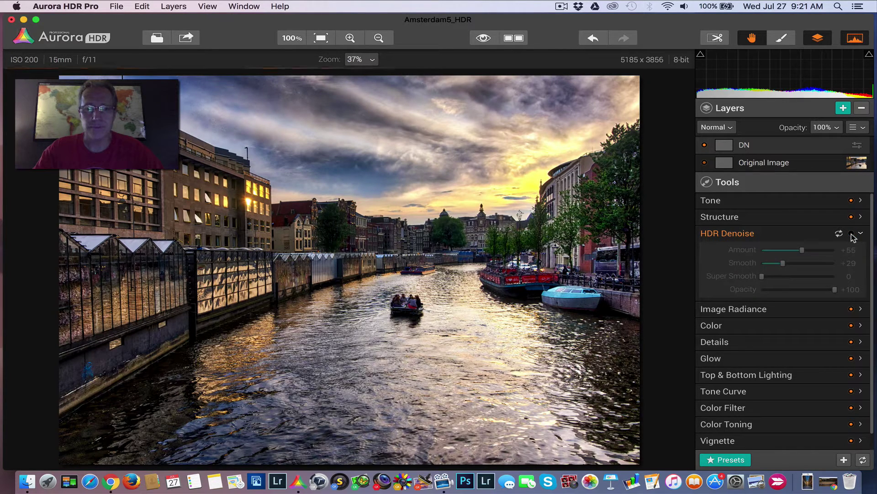
{"action": "left_click", "coordinate": [852, 234]}
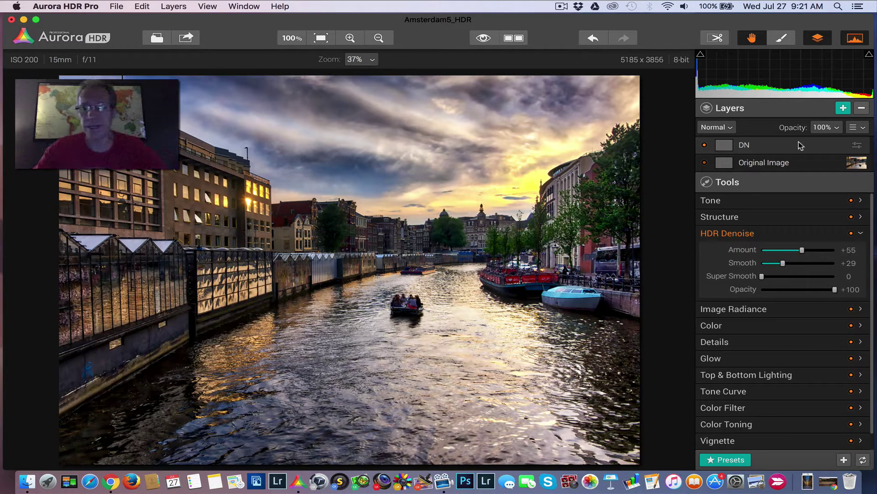
Switch to mask painting with a brush at Opacity 100 and Size 134
{"action": "left_click", "coordinate": [783, 40]}
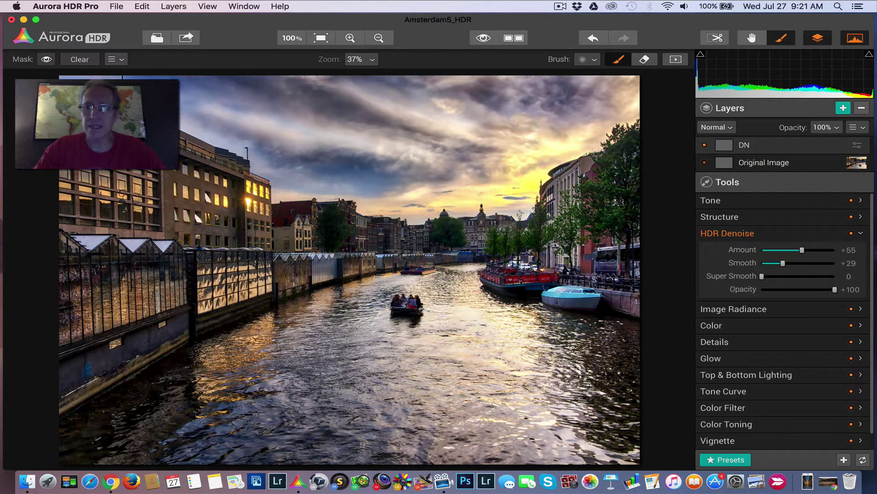
{"action": "left_click", "coordinate": [589, 60]}
{"action": "mouse_move", "coordinate": [608, 106]}
{"action": "left_mouse_down"}
{"action": "mouse_move", "coordinate": [649, 106]}
{"action": "mouse_move", "coordinate": [593, 91]}
{"action": "mouse_move", "coordinate": [541, 91]}
{"action": "mouse_move", "coordinate": [652, 92]}
{"action": "mouse_move", "coordinate": [569, 112]}
{"action": "mouse_move", "coordinate": [599, 111]}
{"action": "mouse_move", "coordinate": [537, 155]}
{"action": "mouse_move", "coordinate": [504, 196]}
{"action": "mouse_move", "coordinate": [396, 177]}
{"action": "mouse_move", "coordinate": [555, 140]}
{"action": "mouse_move", "coordinate": [400, 137]}
{"action": "mouse_move", "coordinate": [571, 97]}
{"action": "mouse_move", "coordinate": [385, 91]}
{"action": "mouse_move", "coordinate": [345, 127]}
{"action": "mouse_move", "coordinate": [414, 182]}
{"action": "mouse_move", "coordinate": [288, 164]}
{"action": "mouse_move", "coordinate": [255, 109]}
{"action": "mouse_move", "coordinate": [344, 96]}
{"action": "mouse_move", "coordinate": [267, 82]}
{"action": "mouse_move", "coordinate": [228, 97]}
{"action": "mouse_move", "coordinate": [233, 116]}
{"action": "mouse_move", "coordinate": [169, 93]}
{"action": "mouse_move", "coordinate": [85, 93]}
{"action": "mouse_move", "coordinate": [187, 89]}
{"action": "mouse_move", "coordinate": [156, 89]}
{"action": "mouse_move", "coordinate": [214, 121]}
{"action": "mouse_move", "coordinate": [440, 161]}
{"action": "mouse_move", "coordinate": [539, 156]}
{"action": "mouse_move", "coordinate": [568, 117]}
{"action": "mouse_move", "coordinate": [636, 93]}
{"action": "left_mouse_up"}
{"action": "left_click", "coordinate": [587, 59]}
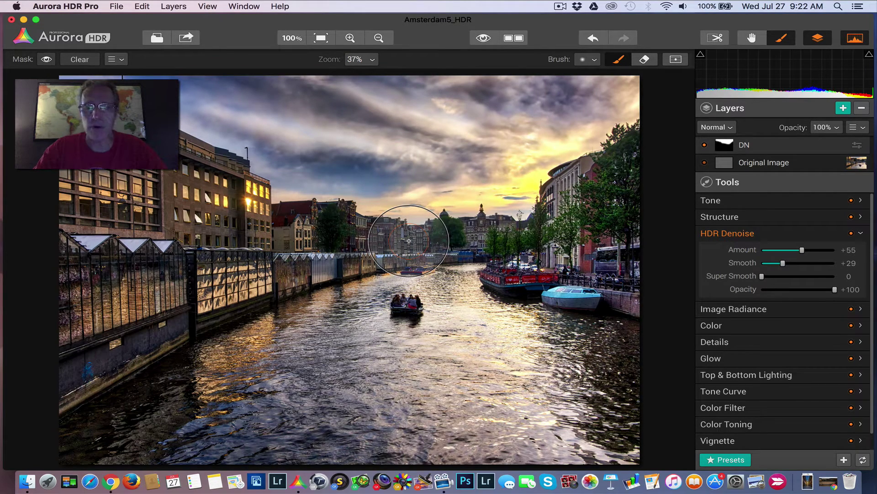
Paint the mask over the canal water, checking coverage with the mask overlay
{"action": "mouse_move", "coordinate": [397, 298]}
{"action": "left_mouse_down"}
{"action": "mouse_move", "coordinate": [351, 348]}
{"action": "mouse_move", "coordinate": [478, 312]}
{"action": "mouse_move", "coordinate": [457, 303]}
{"action": "mouse_move", "coordinate": [455, 284]}
{"action": "mouse_move", "coordinate": [472, 320]}
{"action": "mouse_move", "coordinate": [533, 317]}
{"action": "mouse_move", "coordinate": [603, 336]}
{"action": "mouse_move", "coordinate": [583, 349]}
{"action": "mouse_move", "coordinate": [548, 336]}
{"action": "mouse_move", "coordinate": [655, 385]}
{"action": "mouse_move", "coordinate": [622, 433]}
{"action": "mouse_move", "coordinate": [547, 437]}
{"action": "mouse_move", "coordinate": [545, 396]}
{"action": "mouse_move", "coordinate": [404, 401]}
{"action": "mouse_move", "coordinate": [490, 358]}
{"action": "mouse_move", "coordinate": [469, 322]}
{"action": "mouse_move", "coordinate": [440, 358]}
{"action": "mouse_move", "coordinate": [364, 359]}
{"action": "mouse_move", "coordinate": [350, 315]}
{"action": "mouse_move", "coordinate": [389, 283]}
{"action": "mouse_move", "coordinate": [213, 353]}
{"action": "mouse_move", "coordinate": [92, 418]}
{"action": "mouse_move", "coordinate": [324, 429]}
{"action": "mouse_move", "coordinate": [218, 422]}
{"action": "mouse_move", "coordinate": [340, 377]}
{"action": "mouse_move", "coordinate": [491, 373]}
{"action": "mouse_move", "coordinate": [364, 409]}
{"action": "mouse_move", "coordinate": [469, 424]}
{"action": "mouse_move", "coordinate": [616, 414]}
{"action": "mouse_move", "coordinate": [501, 374]}
{"action": "mouse_move", "coordinate": [387, 369]}
{"action": "left_mouse_up"}
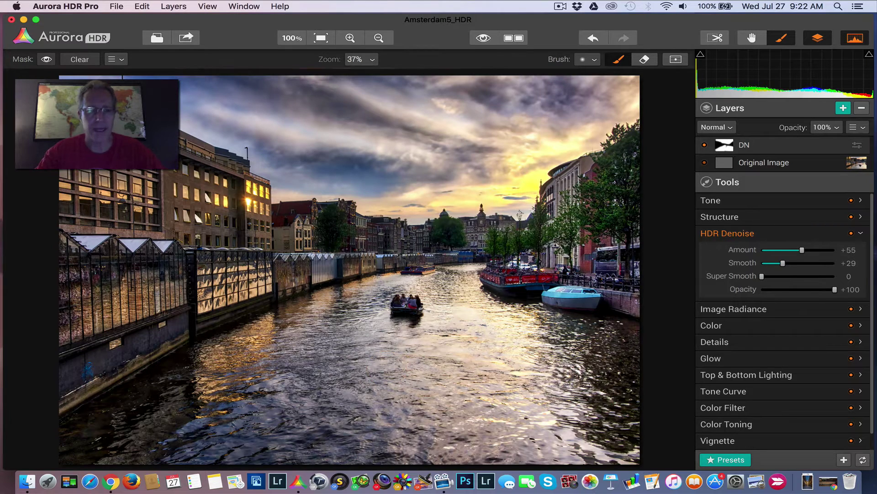
{"action": "left_click", "coordinate": [45, 59]}
{"action": "mouse_move", "coordinate": [317, 304]}
{"action": "left_mouse_down"}
{"action": "mouse_move", "coordinate": [354, 425]}
{"action": "mouse_move", "coordinate": [330, 453]}
{"action": "mouse_move", "coordinate": [528, 449]}
{"action": "mouse_move", "coordinate": [619, 434]}
{"action": "mouse_move", "coordinate": [609, 379]}
{"action": "mouse_move", "coordinate": [461, 352]}
{"action": "mouse_move", "coordinate": [457, 303]}
{"action": "mouse_move", "coordinate": [467, 289]}
{"action": "mouse_move", "coordinate": [367, 335]}
{"action": "mouse_move", "coordinate": [189, 349]}
{"action": "mouse_move", "coordinate": [132, 419]}
{"action": "mouse_move", "coordinate": [53, 448]}
{"action": "left_mouse_up"}
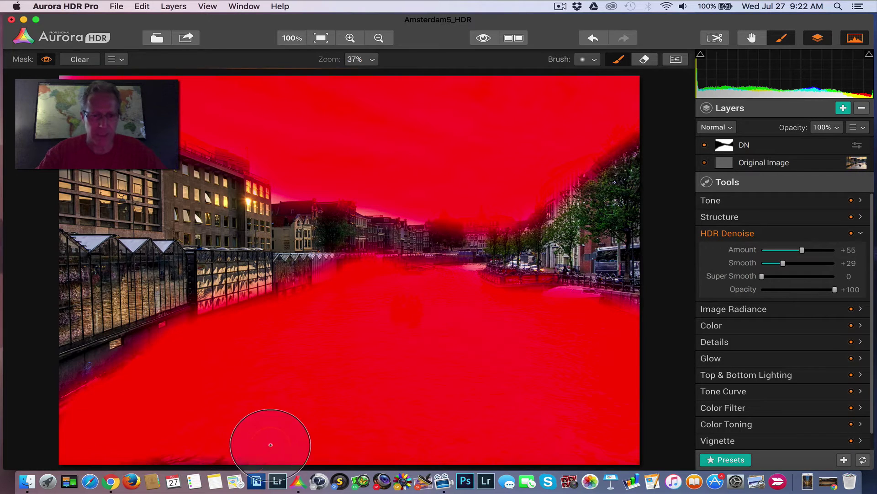
Hide the mask overlay and toggle the DN layer off and on to compare
{"action": "left_click", "coordinate": [46, 59]}
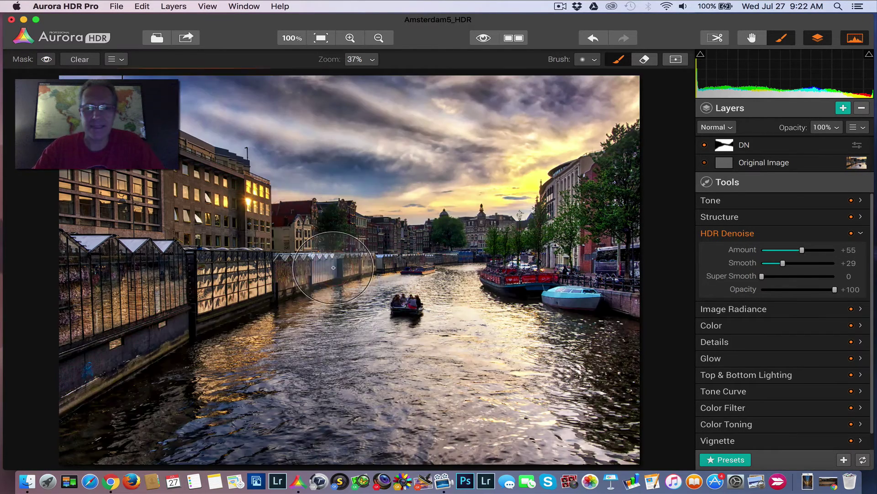
{"action": "left_click", "coordinate": [705, 145]}
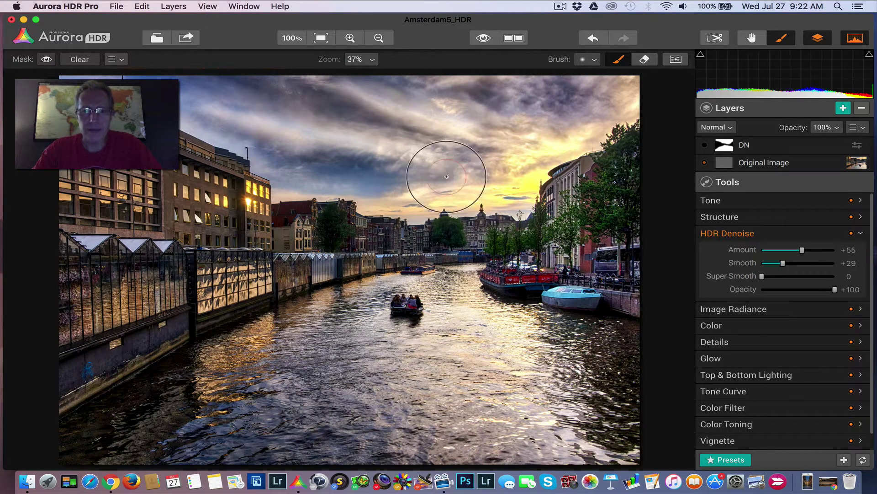
{"action": "left_click", "coordinate": [704, 146]}
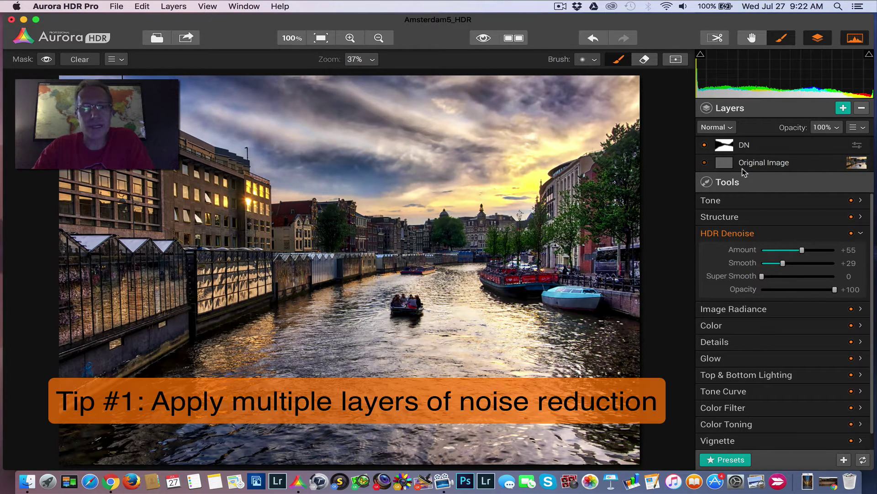
Add layer DN2 and set its HDR Denoise to Amount +23 and Smooth +14
{"action": "left_click", "coordinate": [845, 108]}
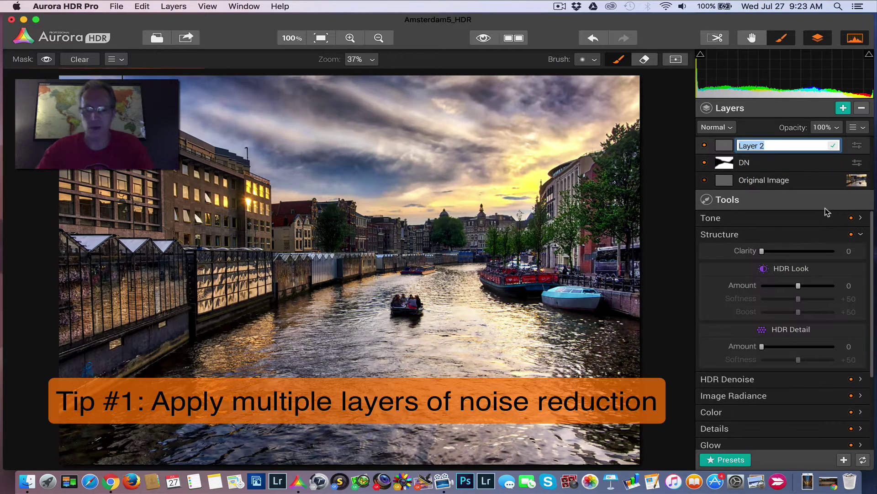
{"action": "type", "text": "DN2"}
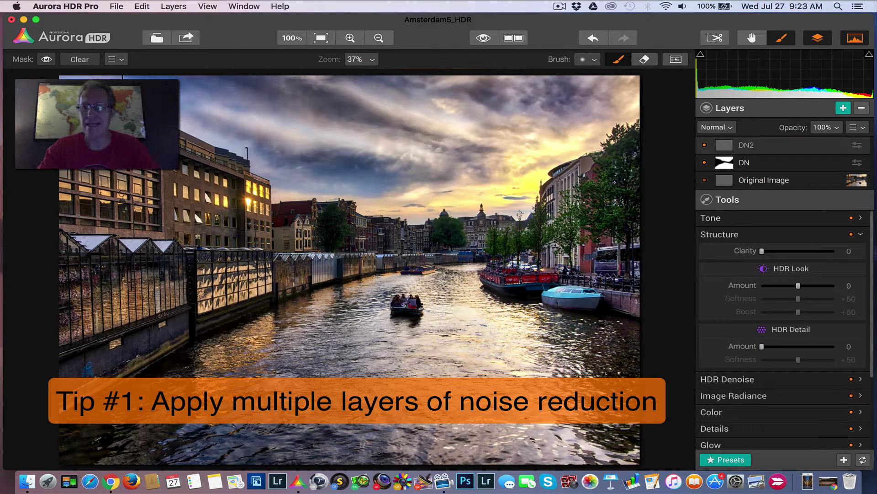
{"action": "left_click", "coordinate": [774, 237]}
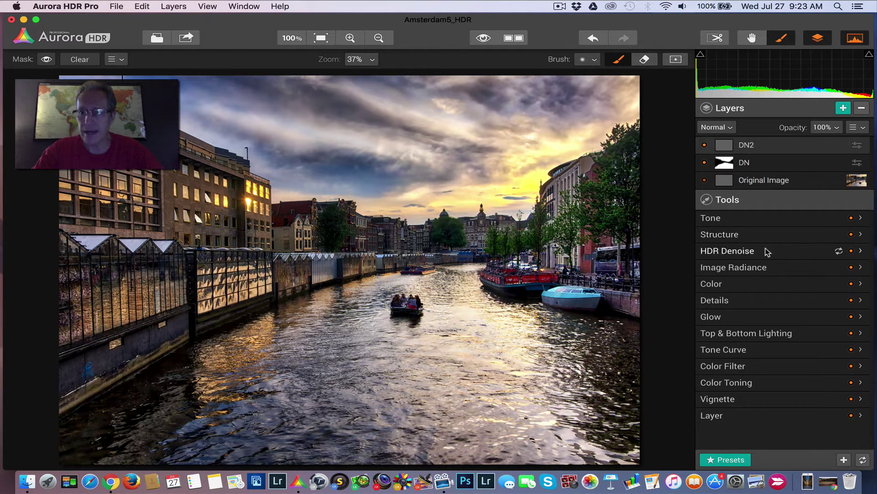
{"action": "left_click", "coordinate": [766, 250]}
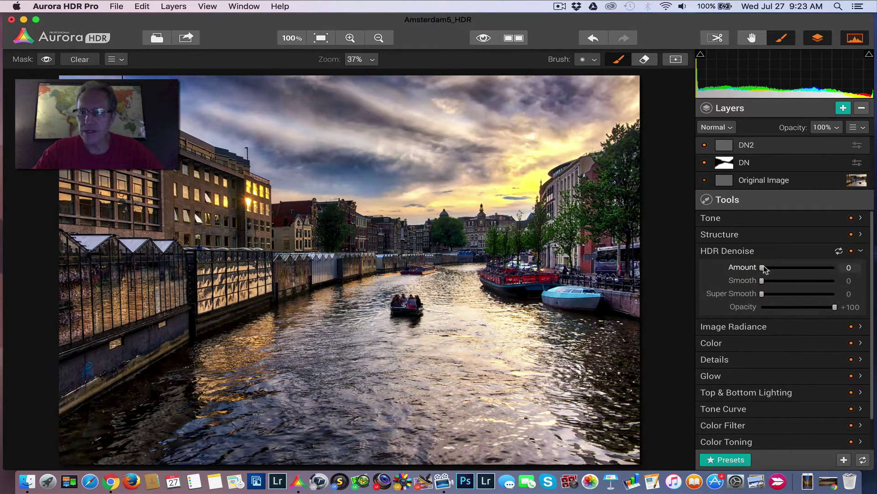
{"action": "mouse_move", "coordinate": [765, 267]}
{"action": "left_mouse_down"}
{"action": "mouse_move", "coordinate": [783, 270]}
{"action": "mouse_move", "coordinate": [772, 282]}
{"action": "left_mouse_up"}
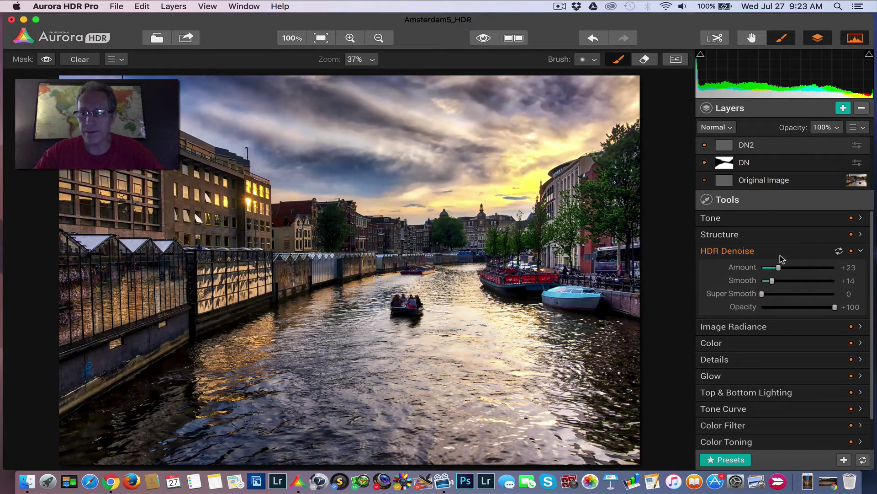
Select the DN layer, preview its mask overlay, and copy its mask
{"action": "left_click", "coordinate": [783, 164]}
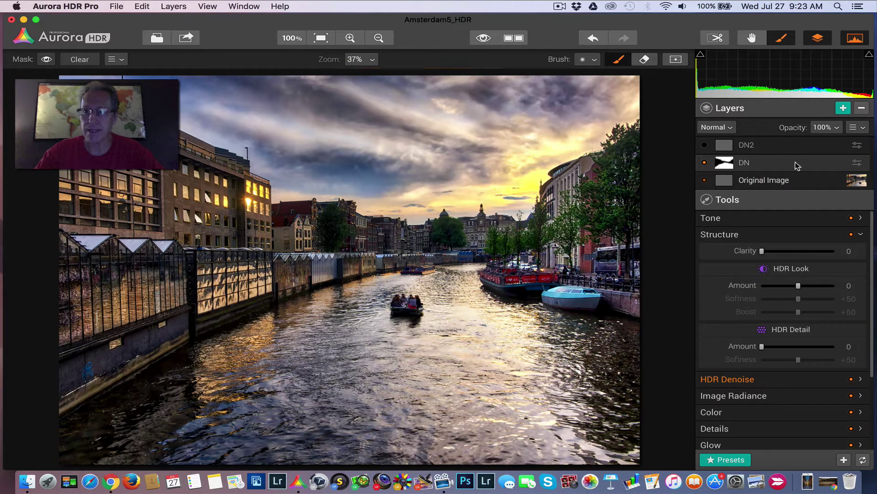
{"action": "left_click", "coordinate": [46, 61]}
{"action": "left_click", "coordinate": [46, 62]}
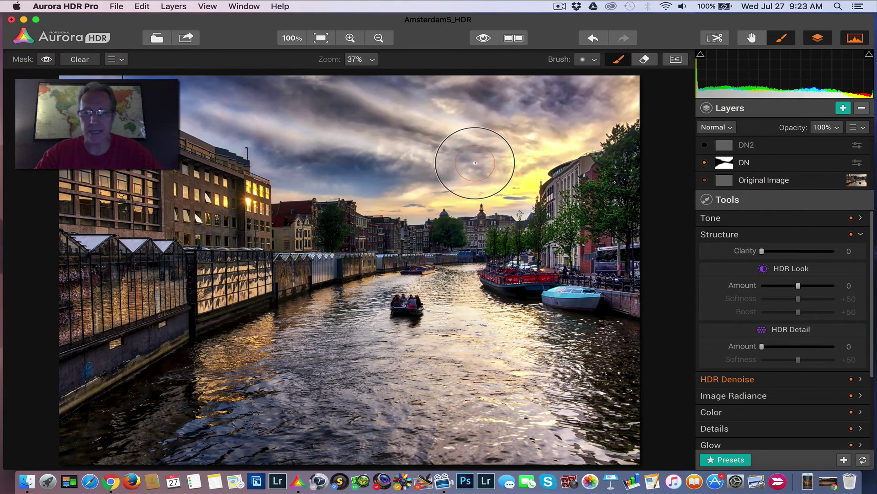
{"action": "left_click", "coordinate": [858, 128]}
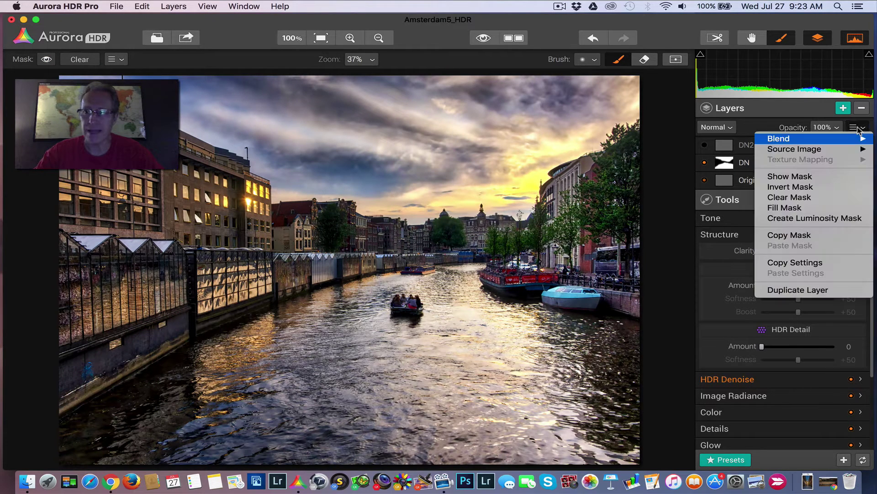
{"action": "left_click", "coordinate": [812, 235]}
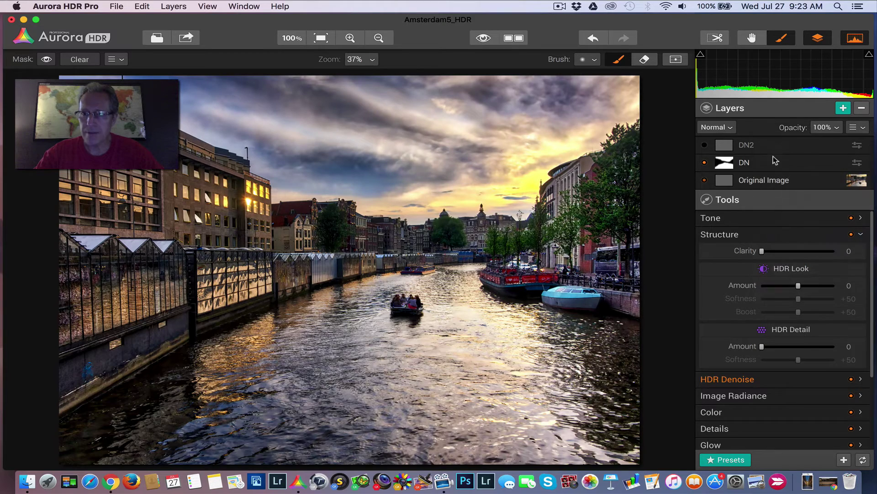
Paste the copied mask onto DN2, invert it, and shrink the brush
{"action": "left_click", "coordinate": [860, 130]}
{"action": "left_click", "coordinate": [804, 246]}
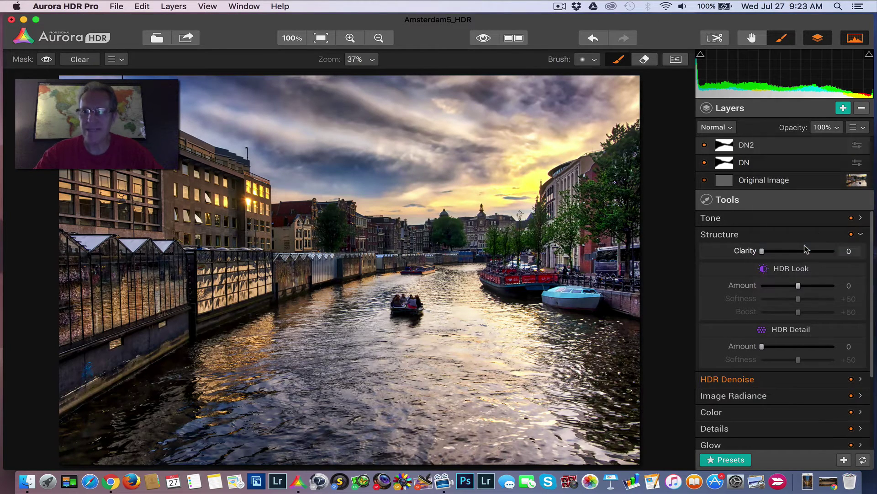
{"action": "left_click", "coordinate": [860, 130]}
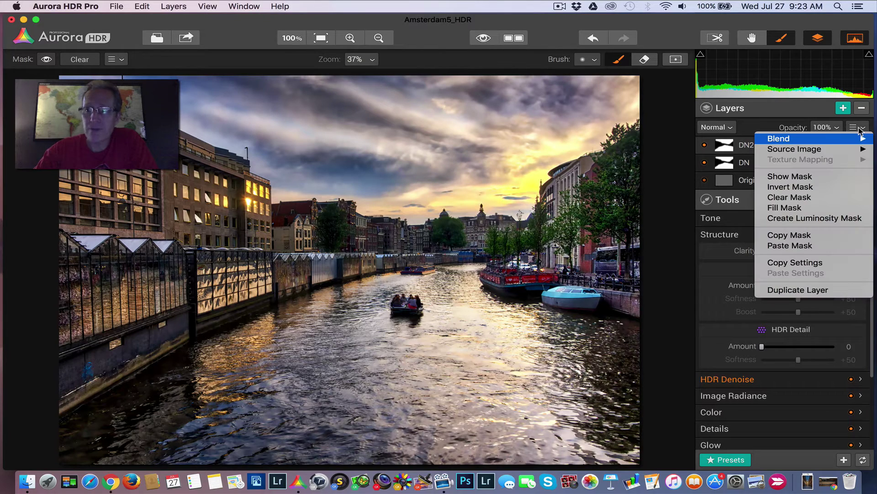
{"action": "left_click", "coordinate": [815, 187]}
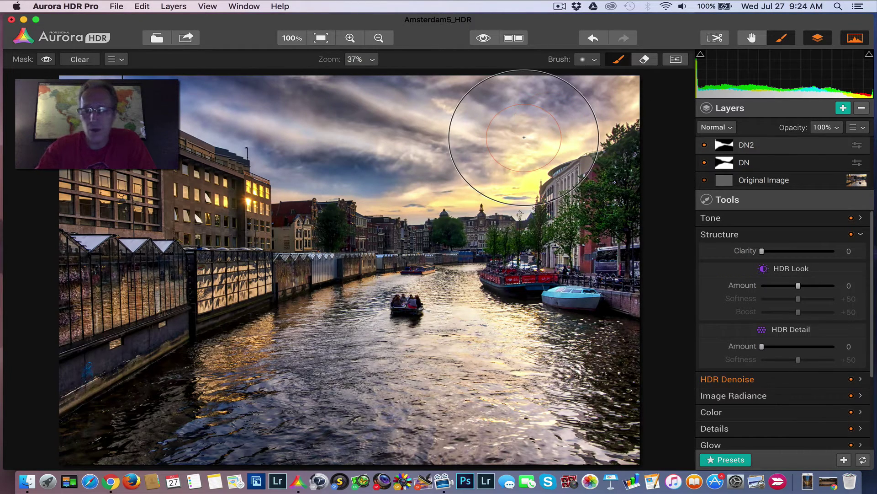
{"action": "key", "text": "bracketleft"}
{"action": "key", "text": "bracketleft"}
{"action": "key", "text": "bracketleft"}
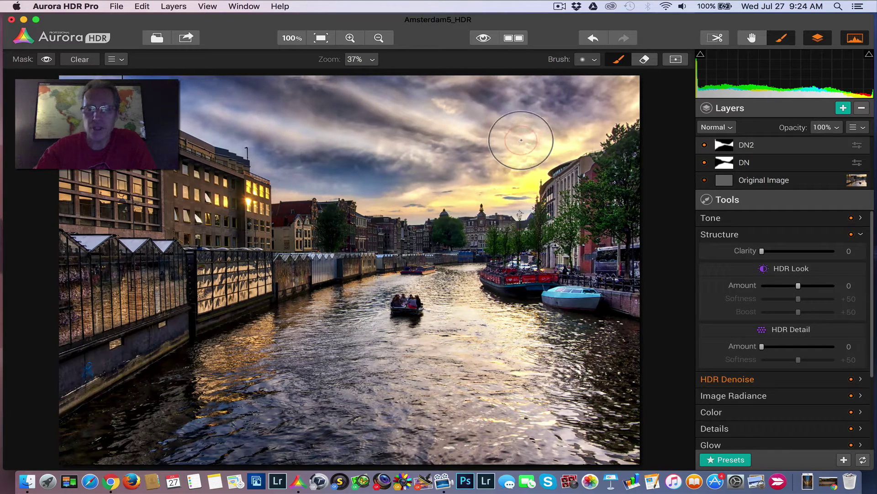
Toggle DN2 off and on, then zoom to 75% for a closer look
{"action": "left_click", "coordinate": [704, 145]}
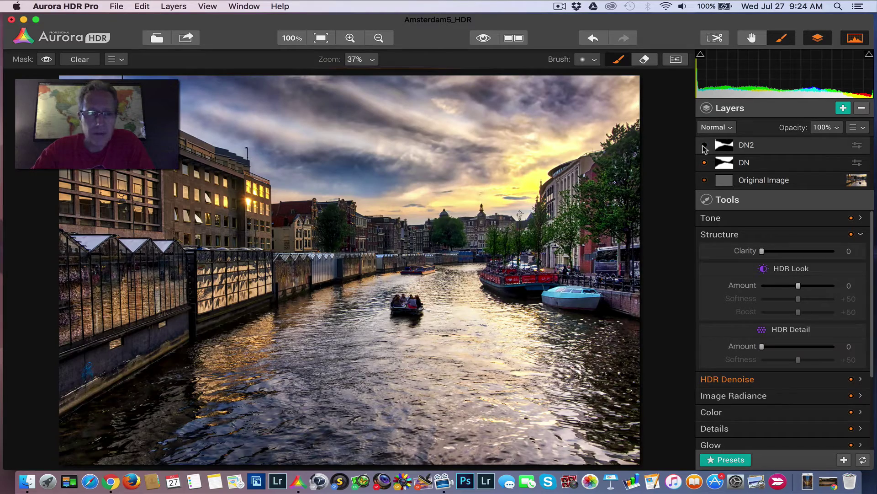
{"action": "left_click", "coordinate": [705, 146]}
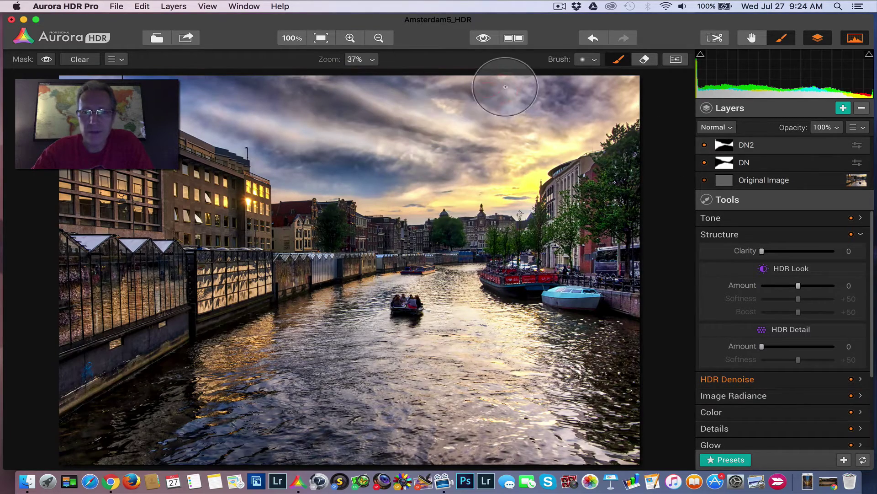
{"action": "left_click", "coordinate": [350, 38]}
{"action": "scroll", "coordinate": [179, 254], "scroll_direction": "left", "scroll_amount": 10}
{"action": "scroll", "coordinate": [179, 254], "scroll_direction": "up", "scroll_amount": 5}
{"action": "scroll", "coordinate": [182, 255], "scroll_direction": "up", "scroll_amount": 1}
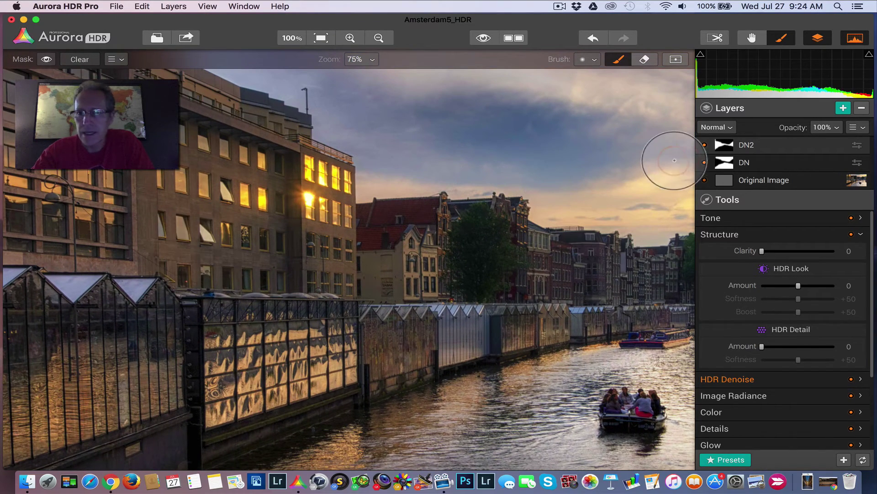
Toggle DN2 again up close, then fit the whole photo to the screen
{"action": "left_click", "coordinate": [705, 145]}
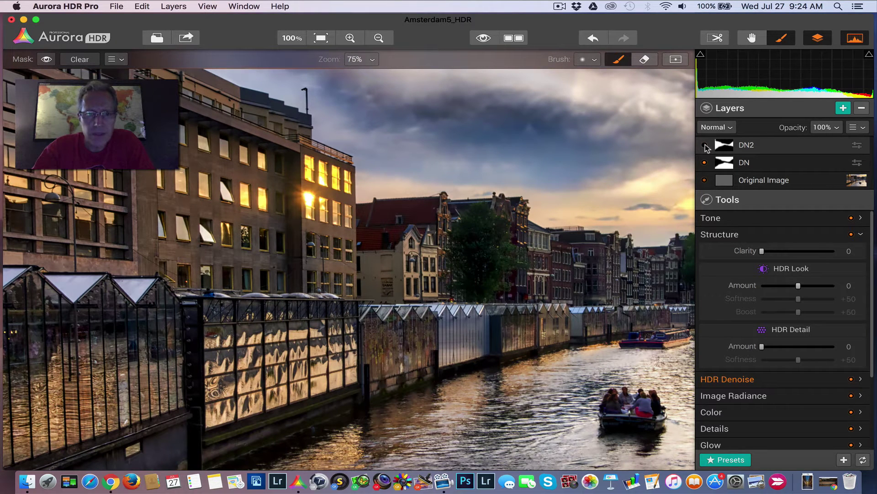
{"action": "left_click", "coordinate": [705, 145]}
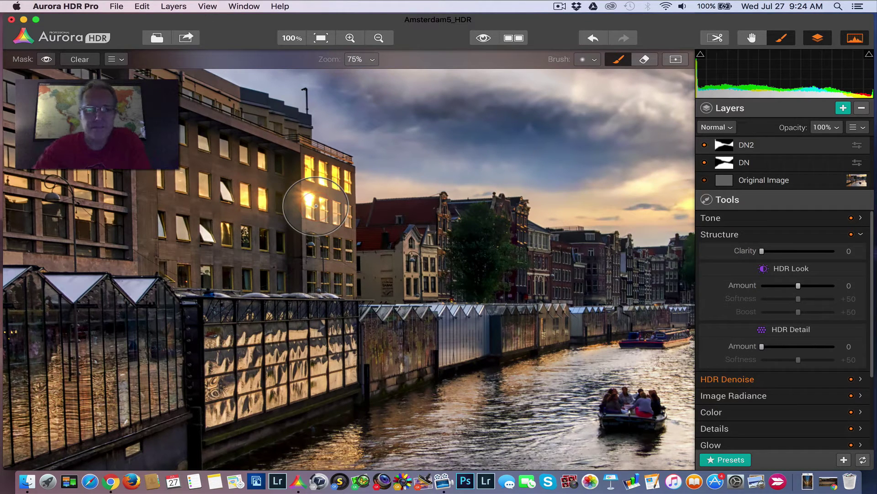
{"action": "left_click", "coordinate": [324, 40]}
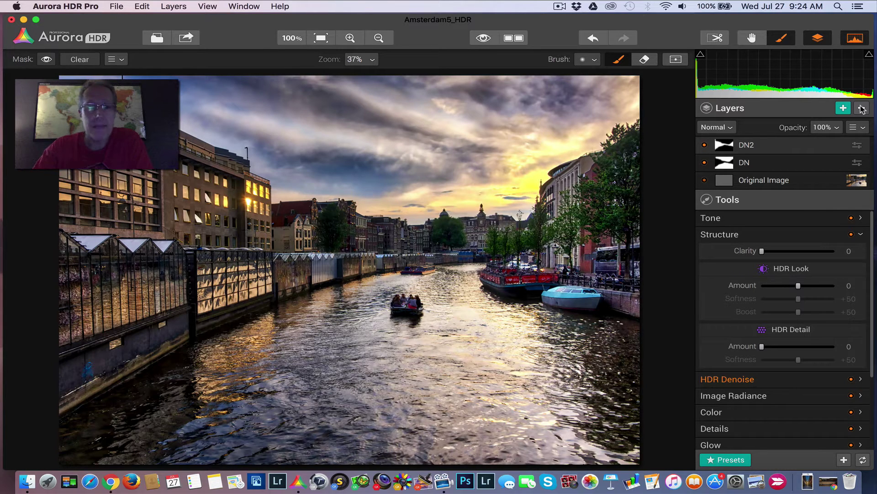
Delete the DN2 and DN layers and add a fresh layer named DN
{"action": "left_click", "coordinate": [861, 109]}
{"action": "left_click", "coordinate": [862, 108]}
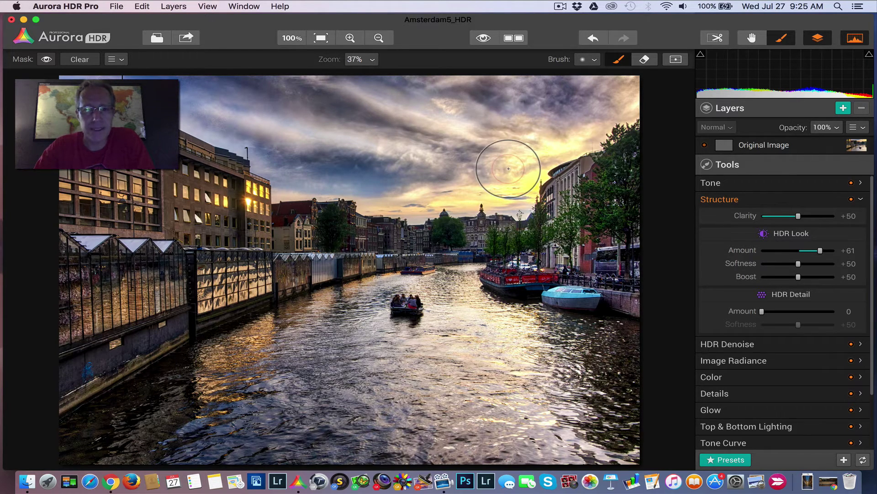
{"action": "left_click", "coordinate": [774, 200]}
{"action": "left_click", "coordinate": [843, 108]}
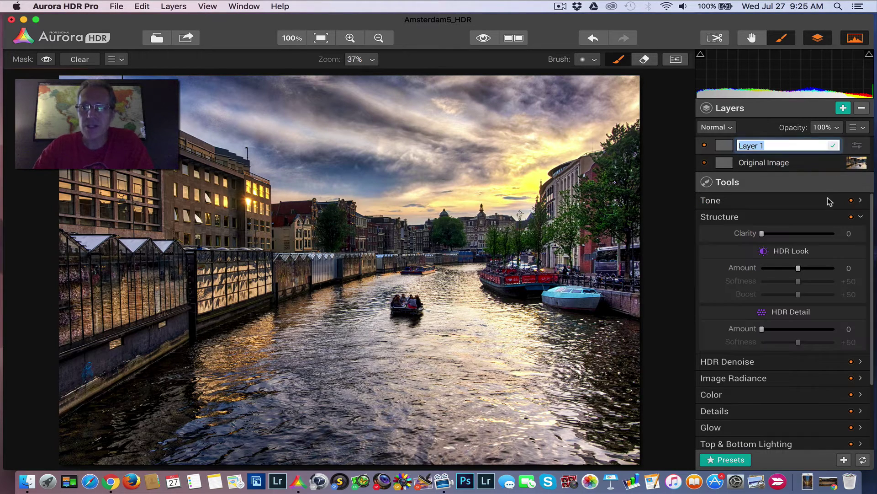
{"action": "type", "text": "DN"}
{"action": "key", "text": "Return"}
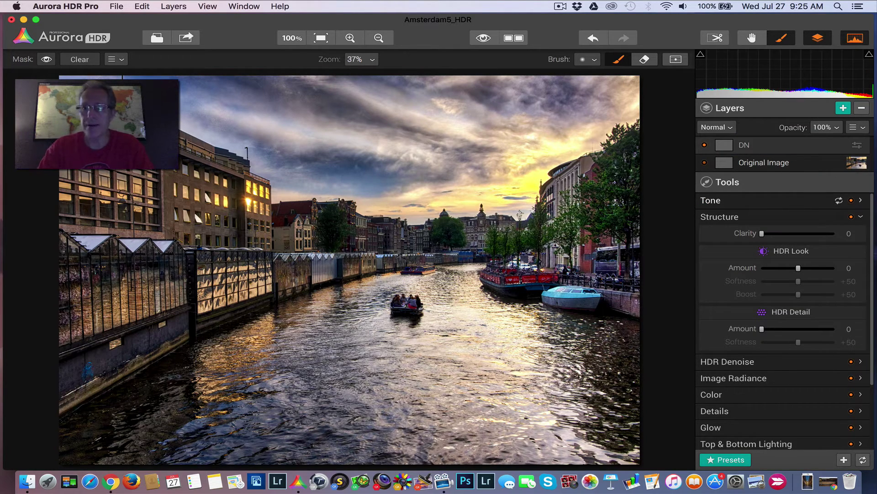
Set the new layer's HDR Denoise to Amount +51 and Smooth +27
{"action": "left_click", "coordinate": [775, 218]}
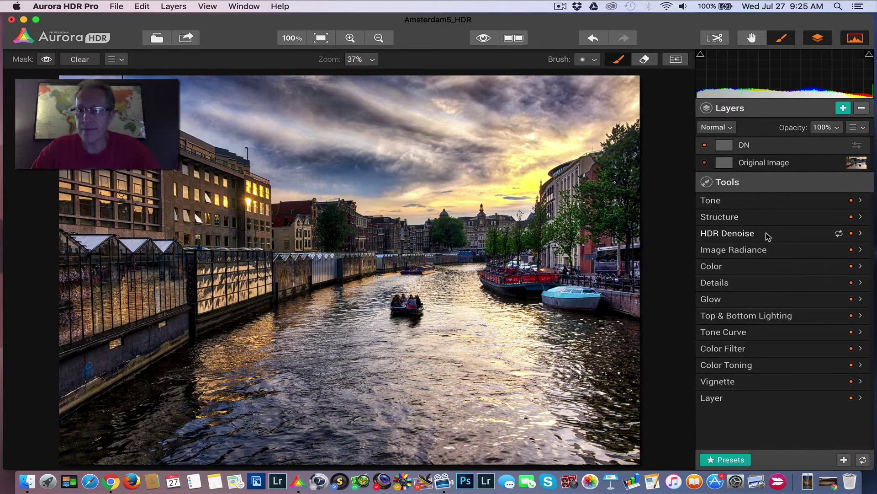
{"action": "left_click", "coordinate": [766, 234]}
{"action": "left_click_drag", "start_coordinate": [762, 250], "coordinate": [783, 268]}
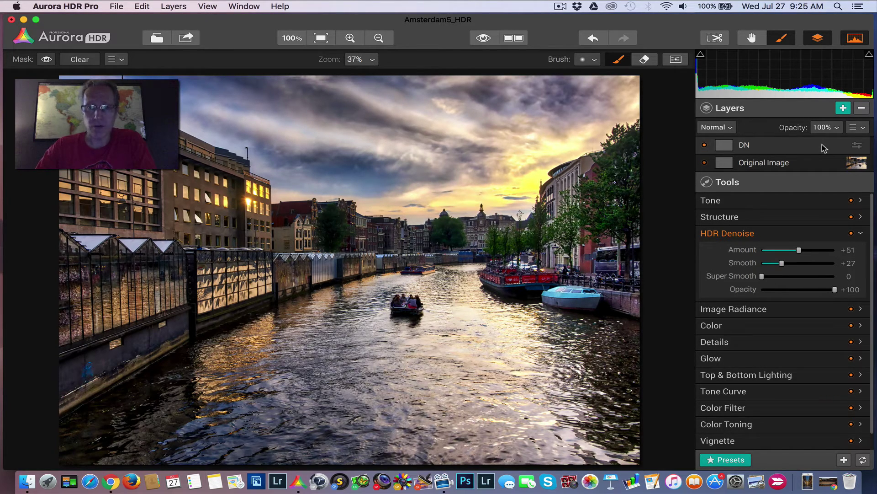
{"action": "left_click", "coordinate": [858, 127]}
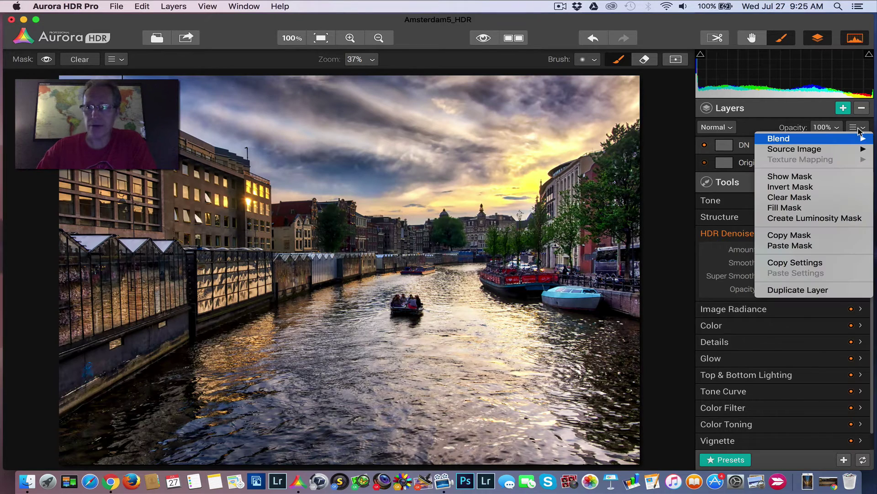
Create a luminosity mask on DN and view it as a red overlay
{"action": "left_click", "coordinate": [797, 218]}
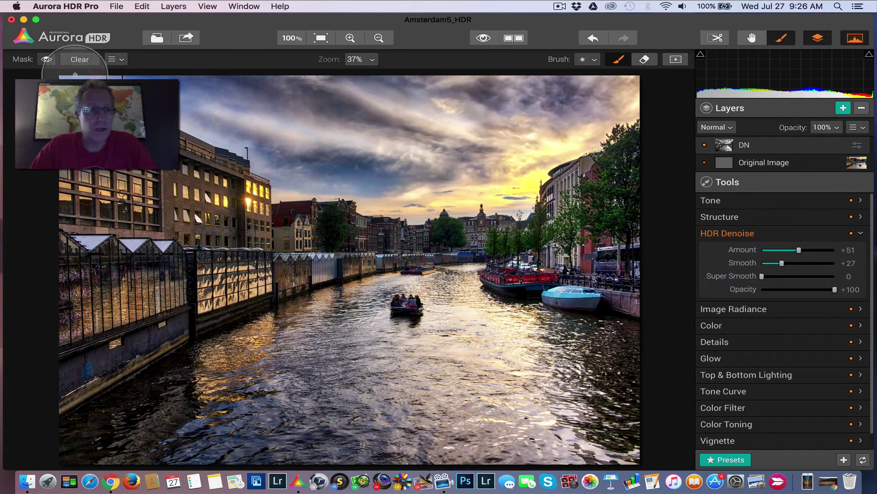
{"action": "left_click", "coordinate": [46, 59]}
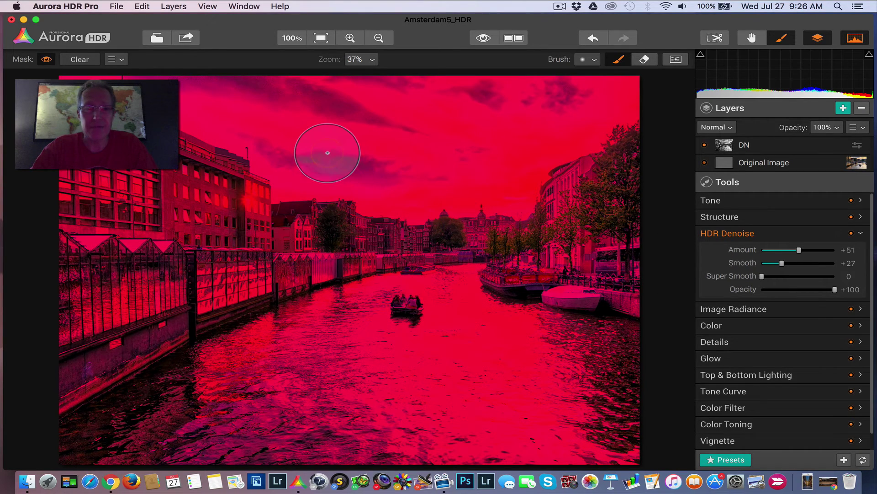
Raise the DN layer's HDR Denoise Amount from +51 to +63, toggling the layer to compare
{"action": "left_click", "coordinate": [46, 59]}
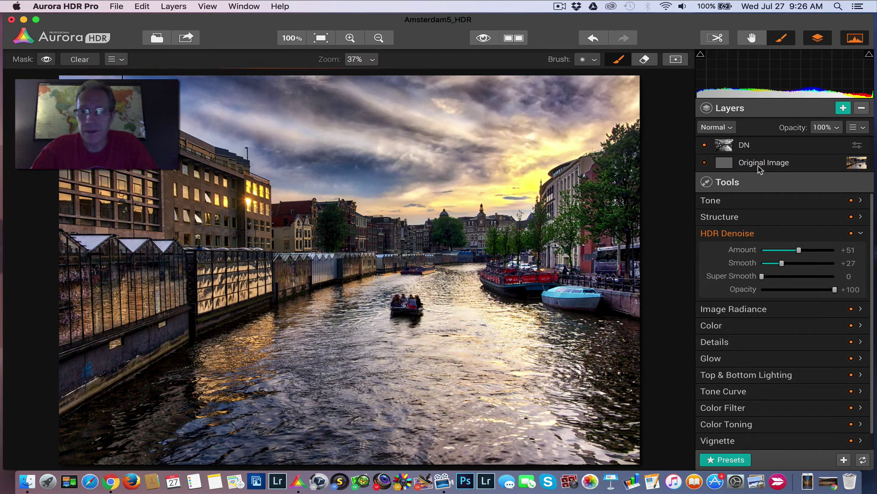
{"action": "left_click", "coordinate": [705, 146]}
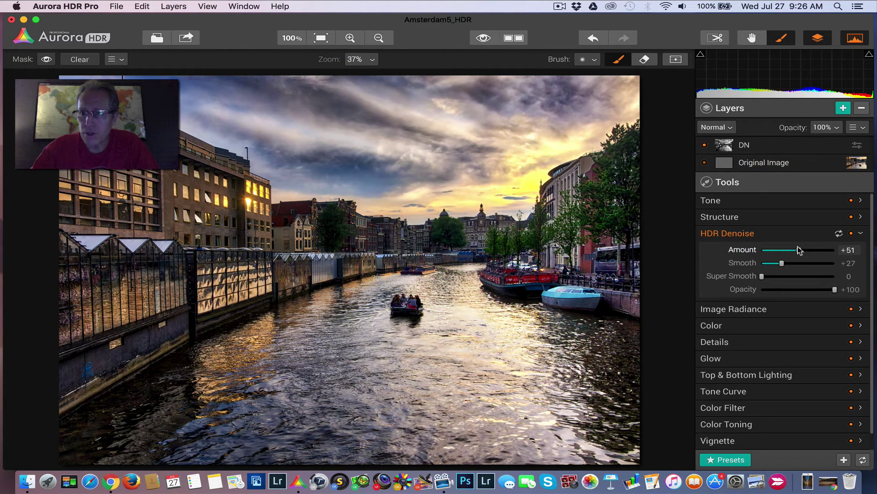
{"action": "mouse_move", "coordinate": [799, 250]}
{"action": "left_mouse_down"}
{"action": "mouse_move", "coordinate": [807, 249]}
{"action": "mouse_move", "coordinate": [790, 261]}
{"action": "left_mouse_up"}
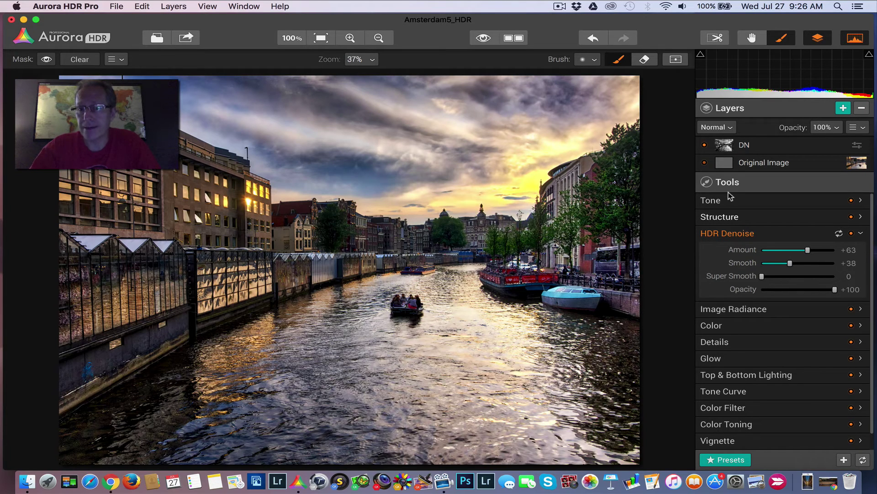
{"action": "left_click", "coordinate": [705, 145]}
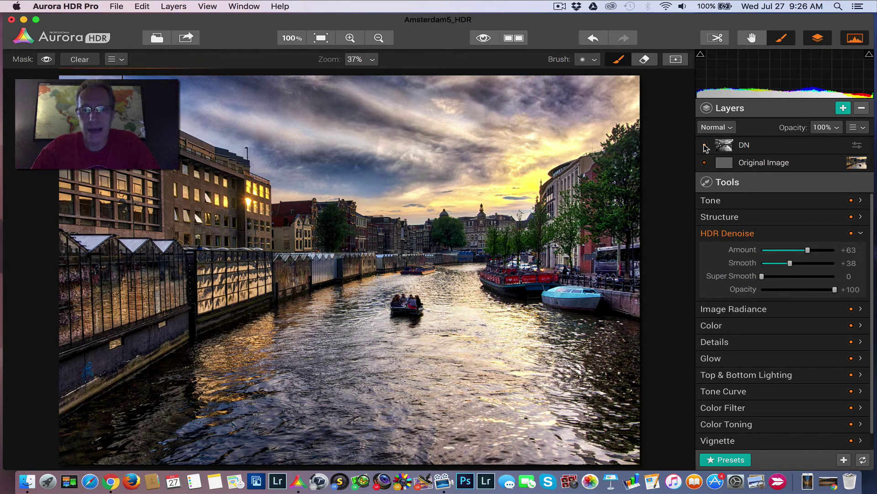
{"action": "left_click", "coordinate": [704, 145]}
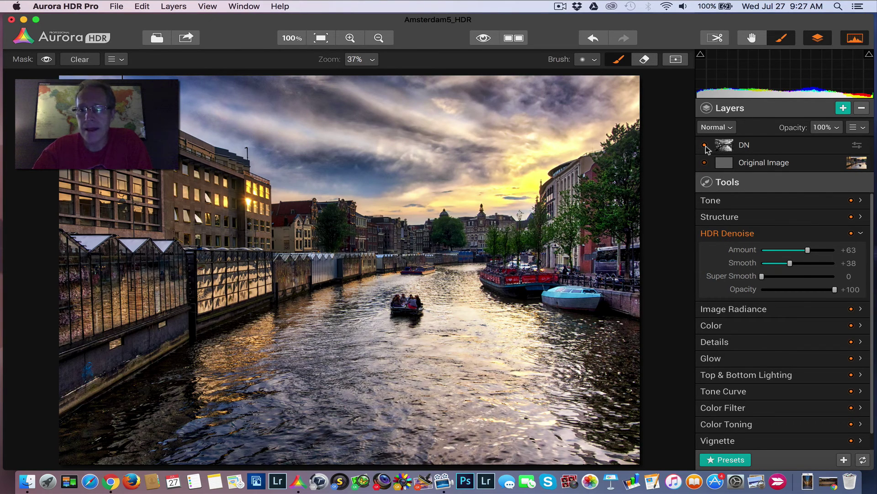
Invert the DN layer's luminosity mask from the layer options list, applying Invert Mask twice
{"action": "left_click", "coordinate": [863, 128]}
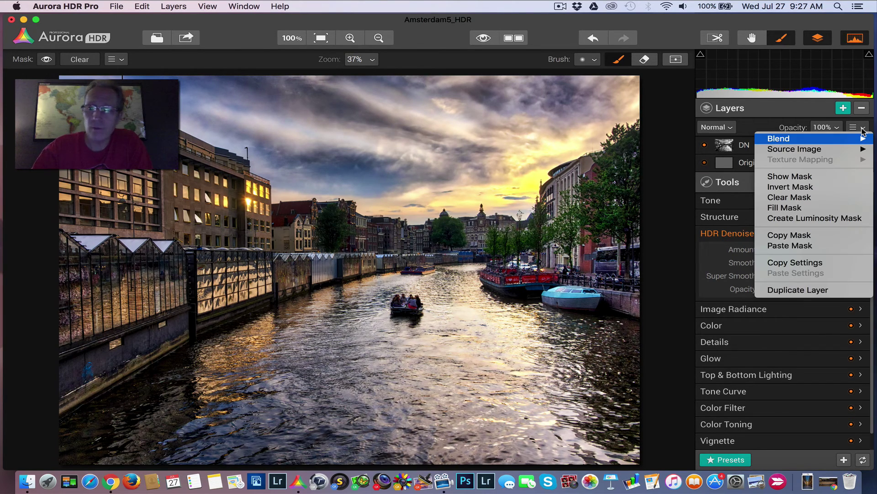
{"action": "left_click", "coordinate": [819, 186]}
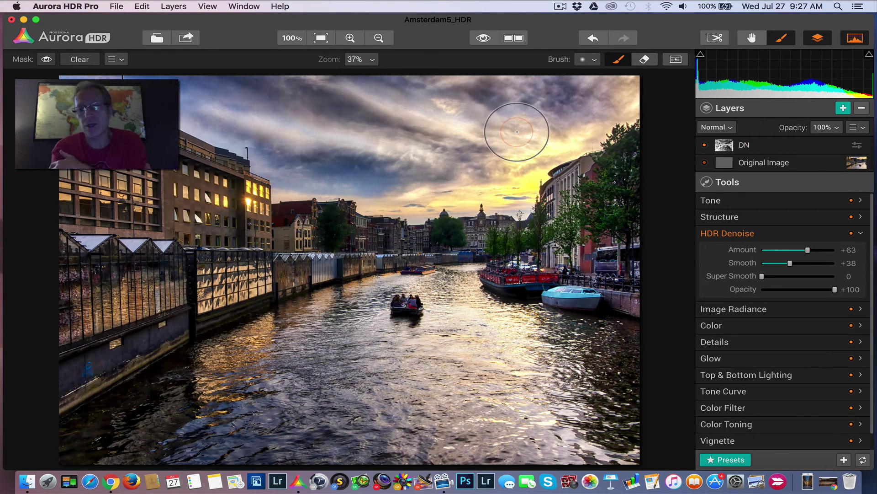
{"action": "left_click", "coordinate": [861, 128]}
{"action": "left_click", "coordinate": [786, 188]}
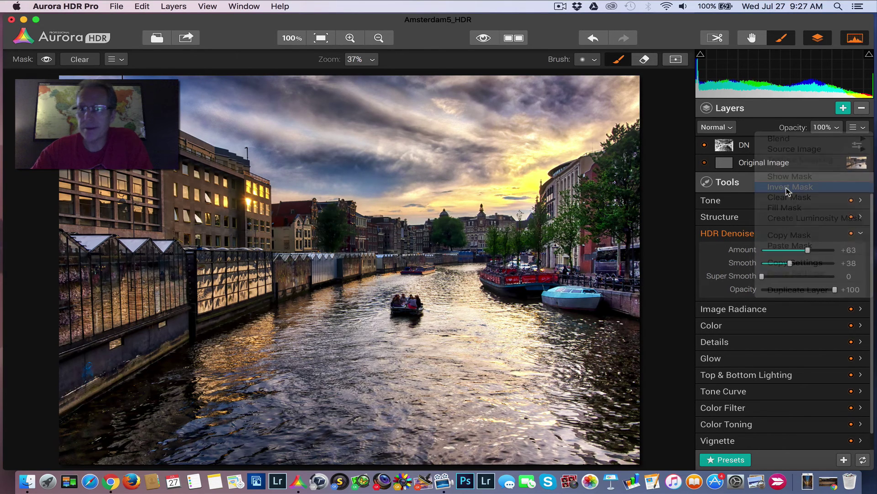
Preview the inverted mask as a red overlay, hide it, and toggle the DN layer to compare
{"action": "left_click", "coordinate": [46, 60]}
{"action": "left_click", "coordinate": [46, 59]}
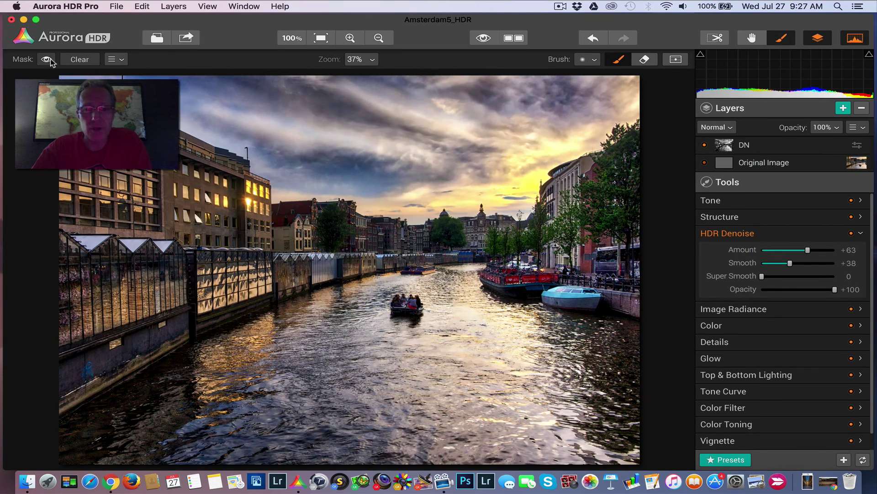
{"action": "left_click", "coordinate": [704, 146]}
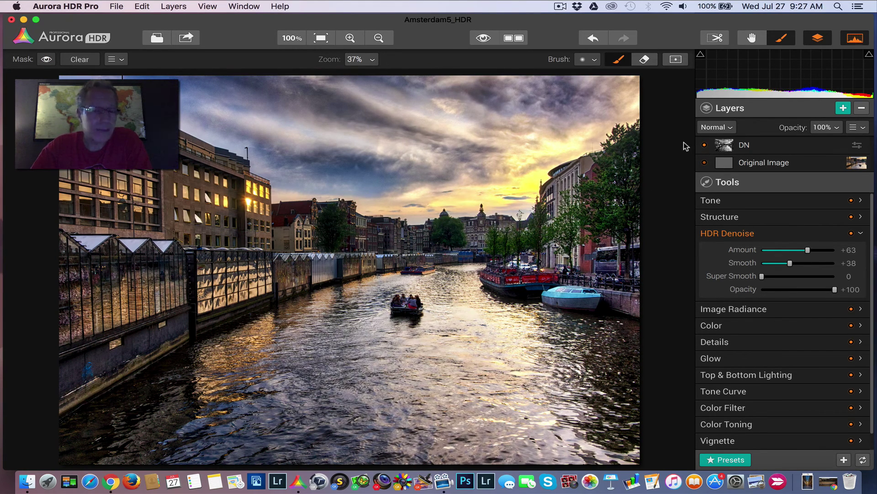